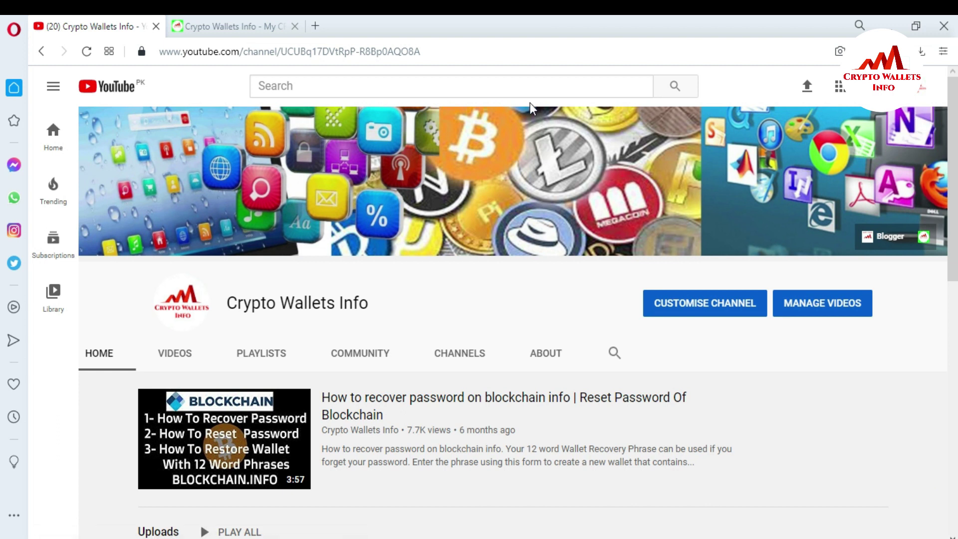
- Leave the YouTube channel page for the Coinomi overview showing a 0.54 USD balance
left_click(207, 25)
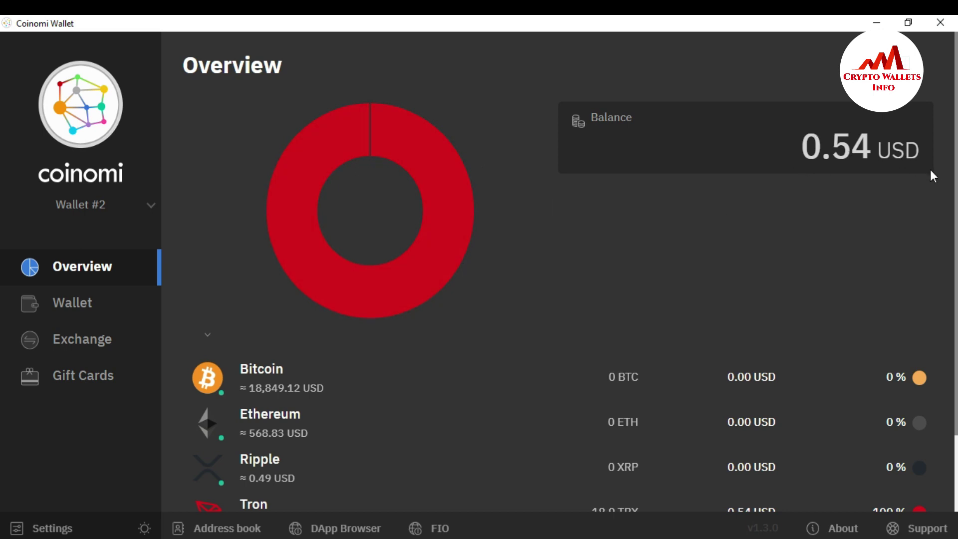
- Open the Tron wallet showing its 18.9 TRX balance and three confirmed transactions
scroll(3, 202, "down", 1)
scroll(2, 202, "down", 2)
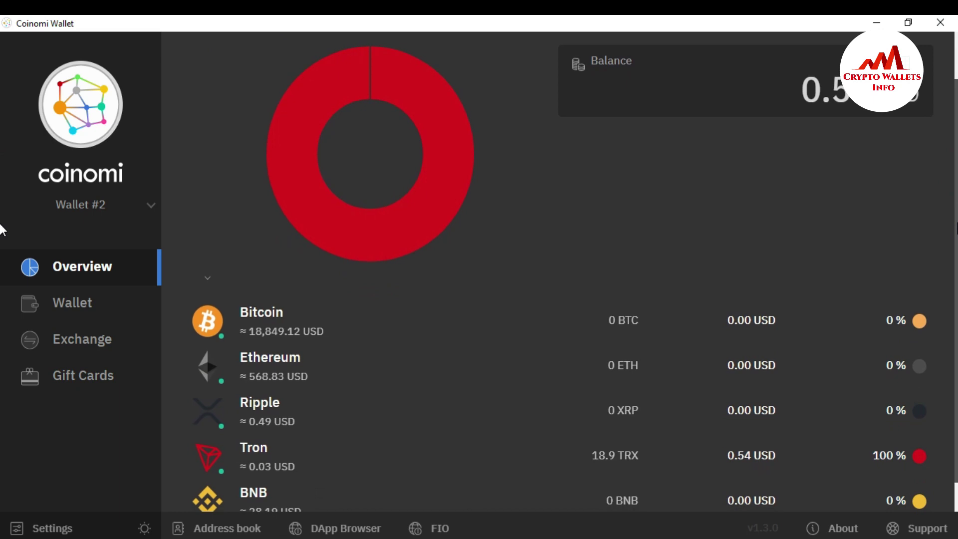
scroll(3, 249, "down", 2)
scroll(2, 209, "up", 5)
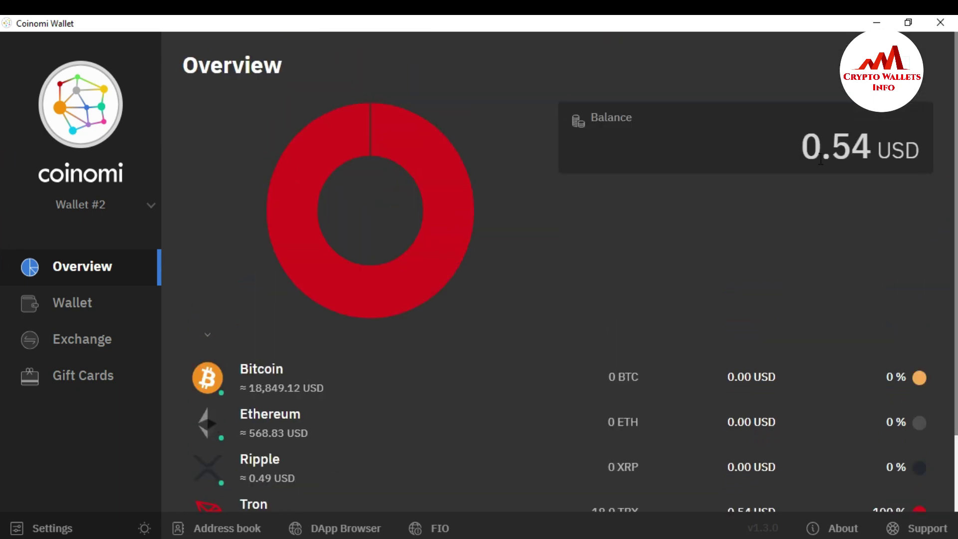
scroll(2, 250, "down", 4)
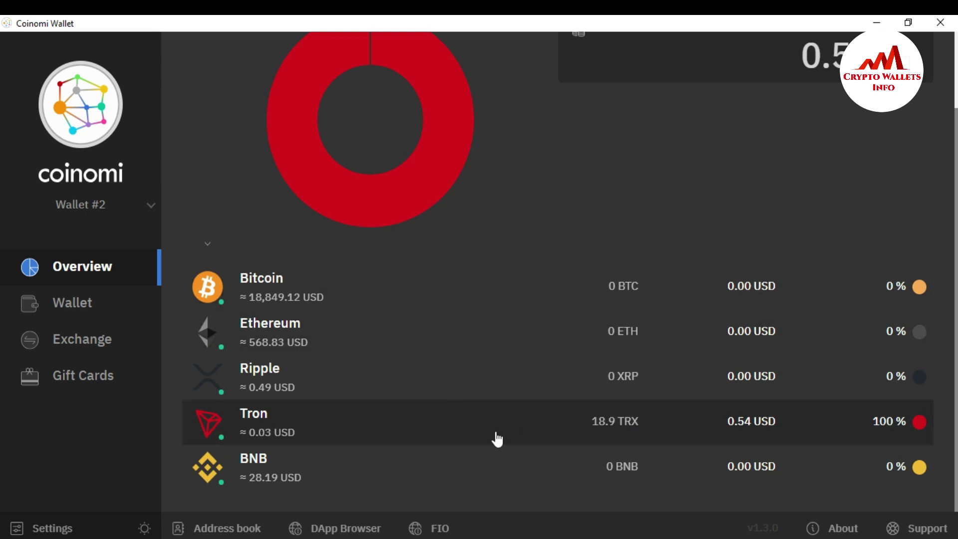
left_click(409, 430)
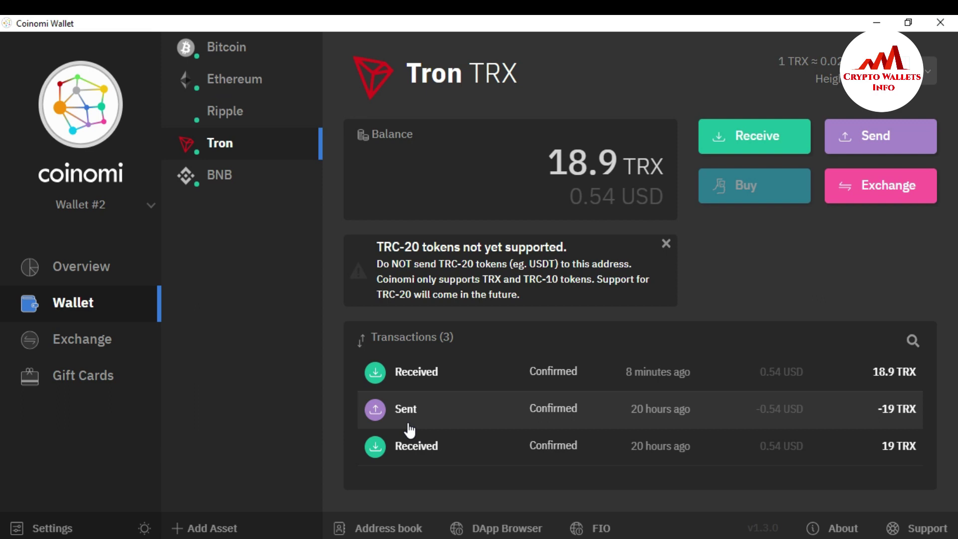
- Open the Send Tron (TRX) form for the 18.9 TRX balance, then bring up Atomic Wallet's unlock screen
left_click_drag(545, 163, 685, 173)
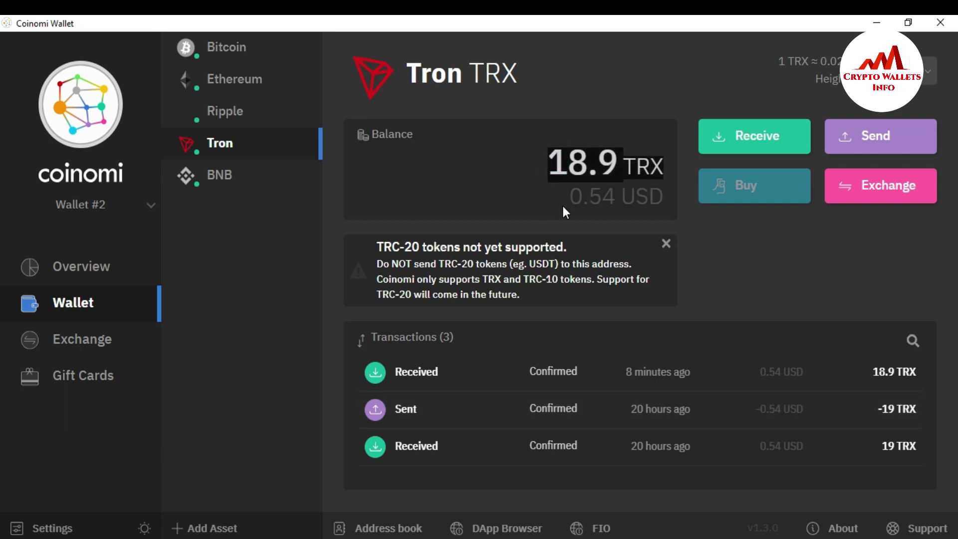
left_click_drag(565, 205, 646, 210)
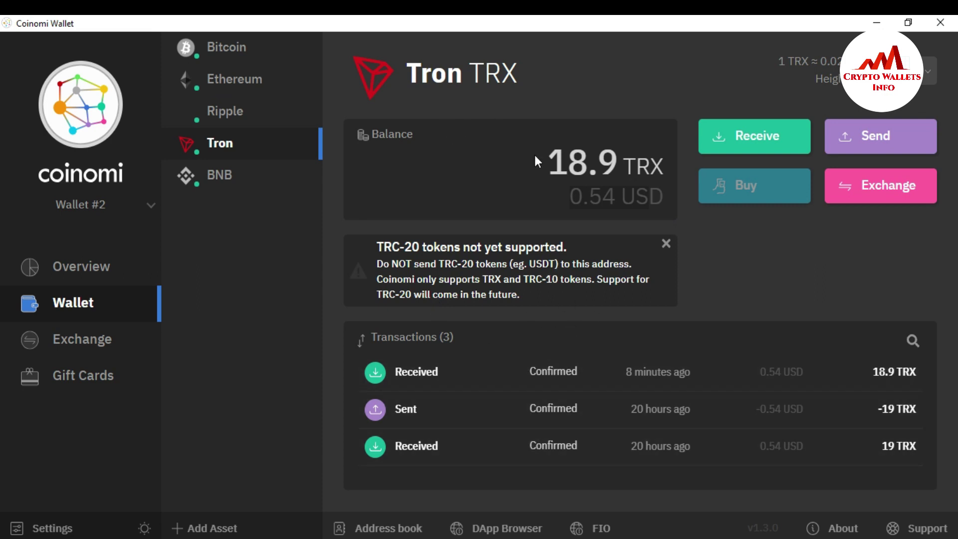
double_click(549, 152)
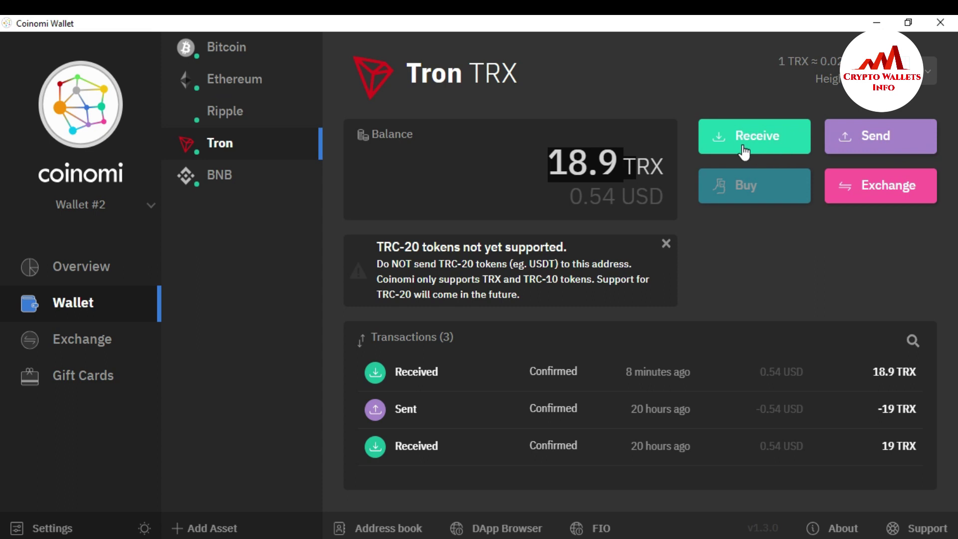
left_click(877, 145)
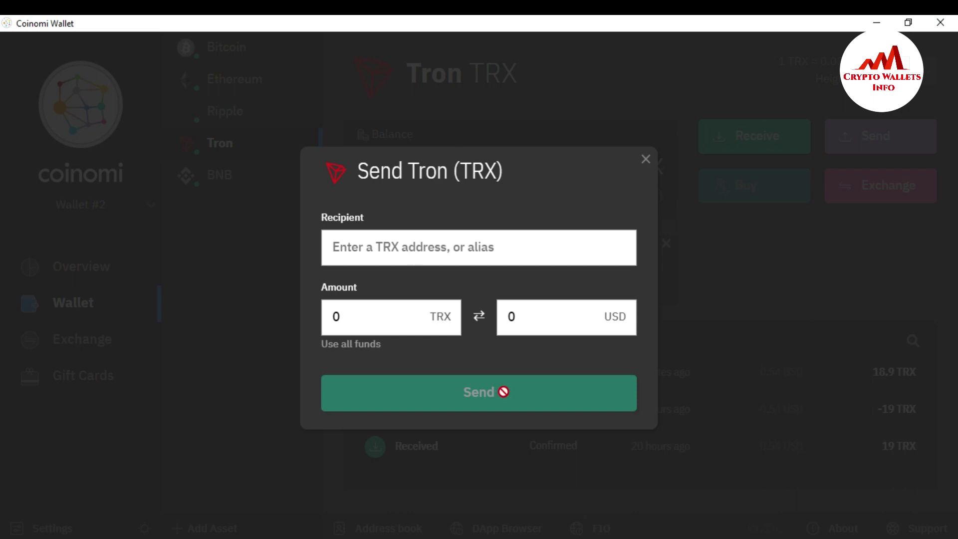
left_click(515, 537)
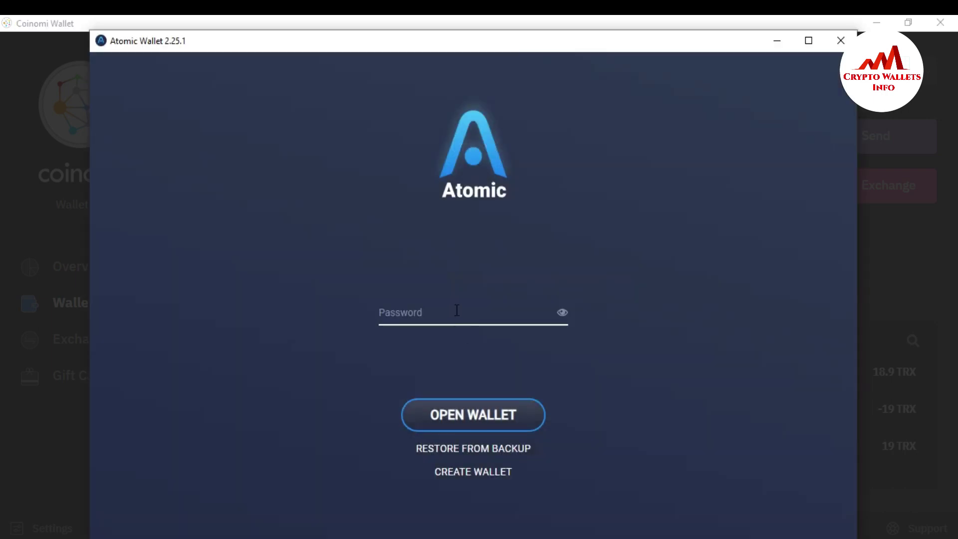
- Unlock Atomic Wallet with the wallet password and postpone the rate-the-app prompt
type("a")
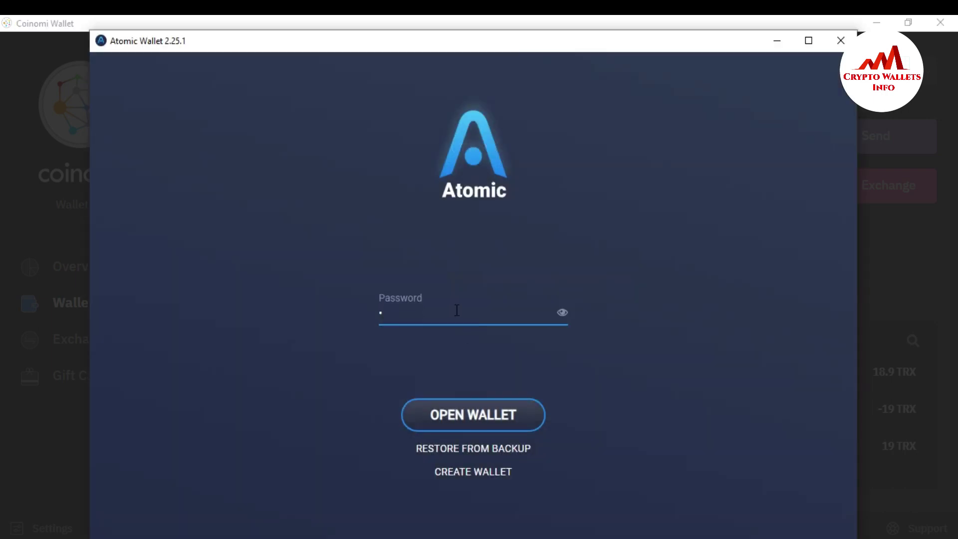
type("••••••••••")
left_click(471, 424)
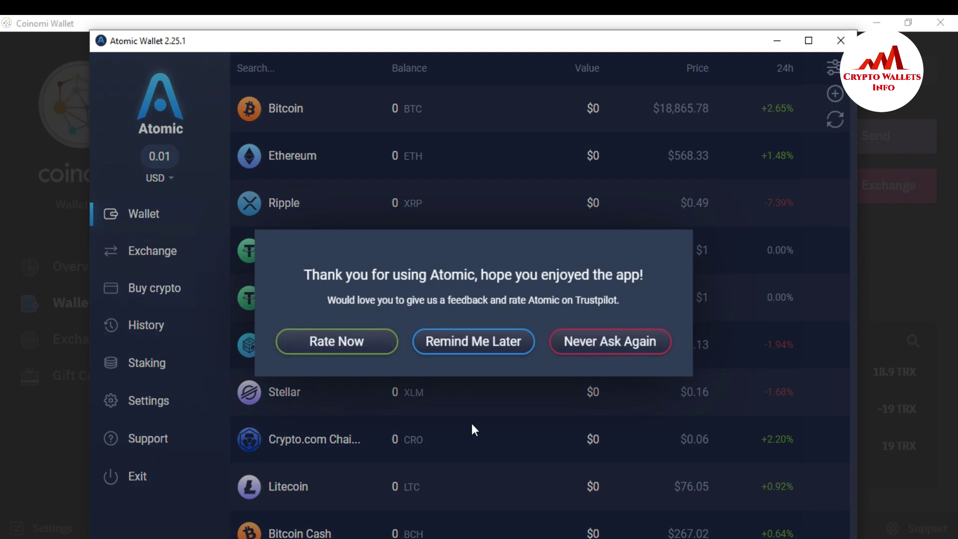
left_click(474, 343)
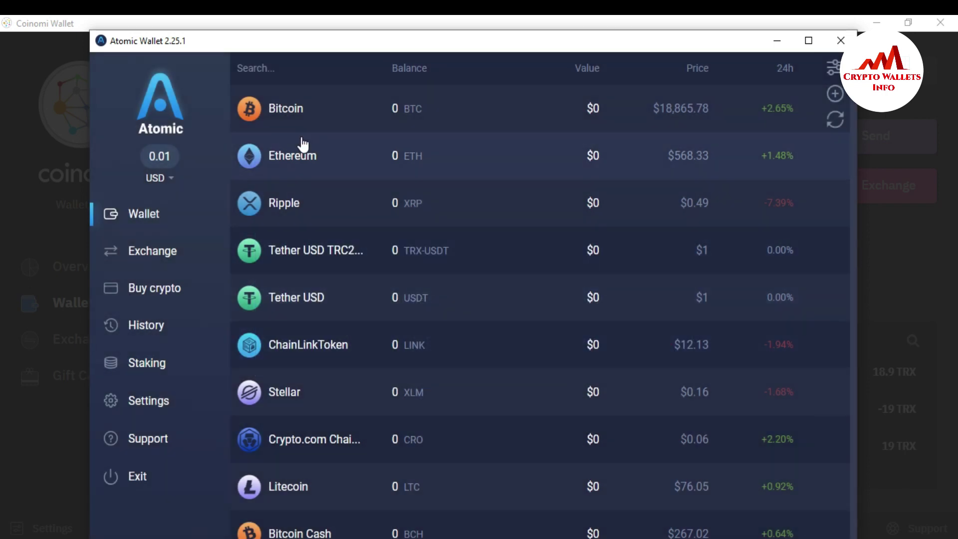
- Search 'tr' in Atomic Wallet, open the 0.1 TRX Tron wallet and show its receive address
left_click(283, 70)
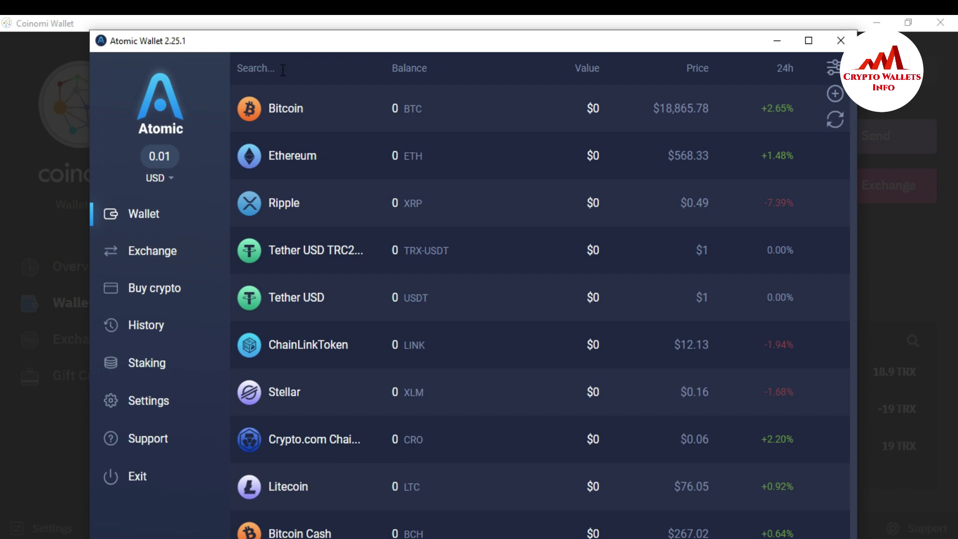
type("trc")
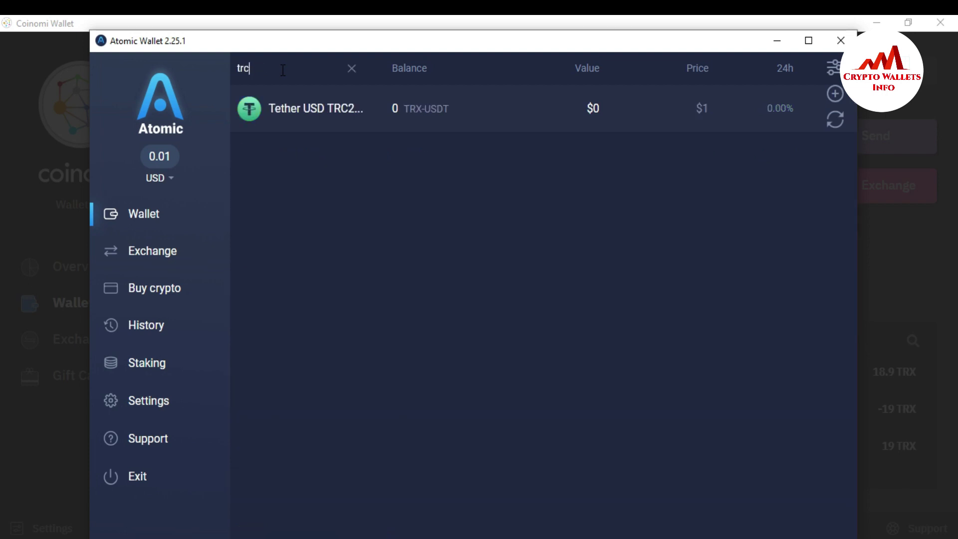
key("BackSpace")
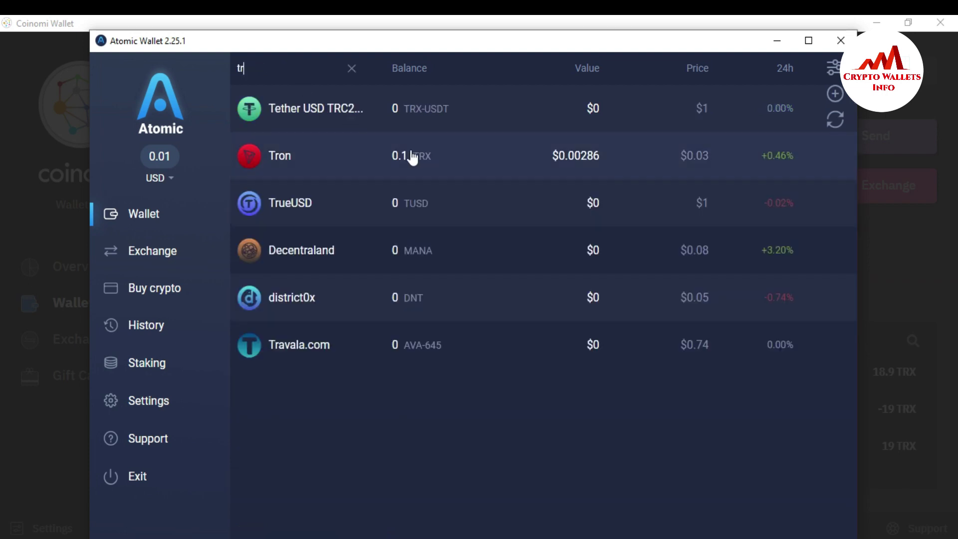
left_click(395, 157)
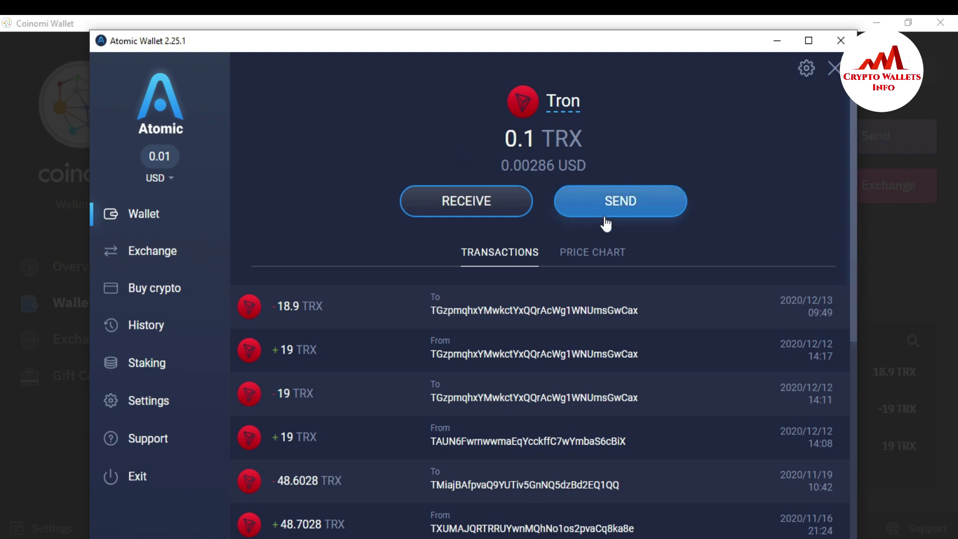
left_click(478, 202)
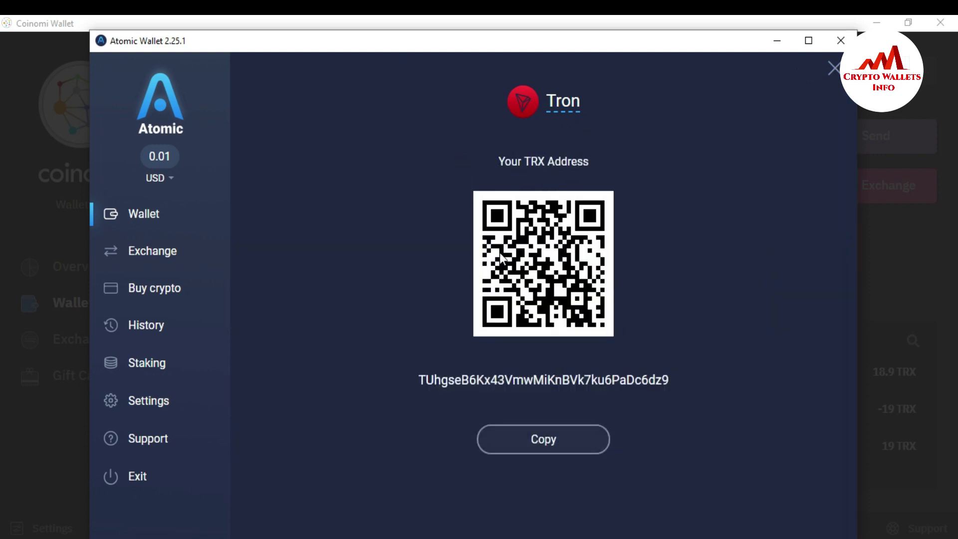
- Copy Atomic Wallet's full TRX receiving address, then minimize Atomic Wallet
double_click(417, 381)
left_click(402, 381)
left_click_drag(402, 381, 678, 376)
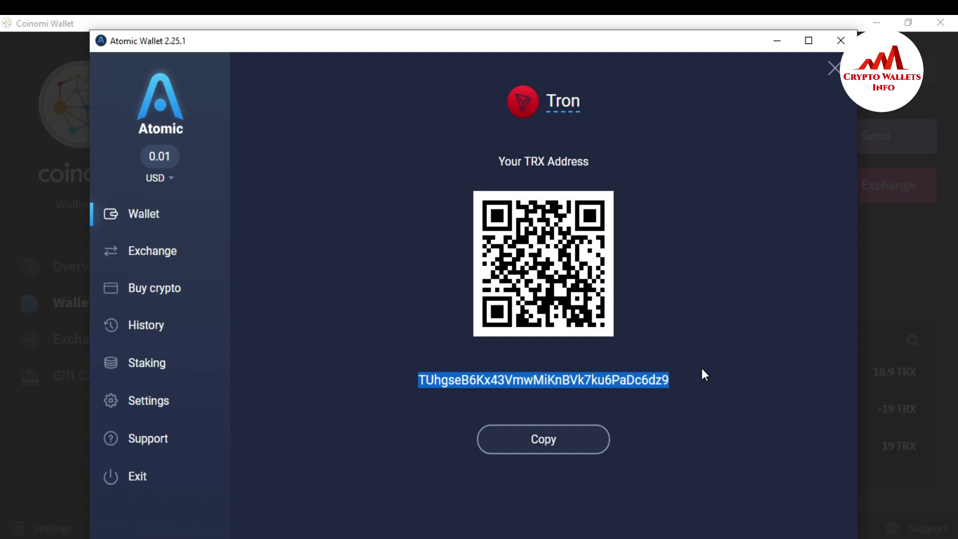
left_click(535, 442)
left_click(782, 47)
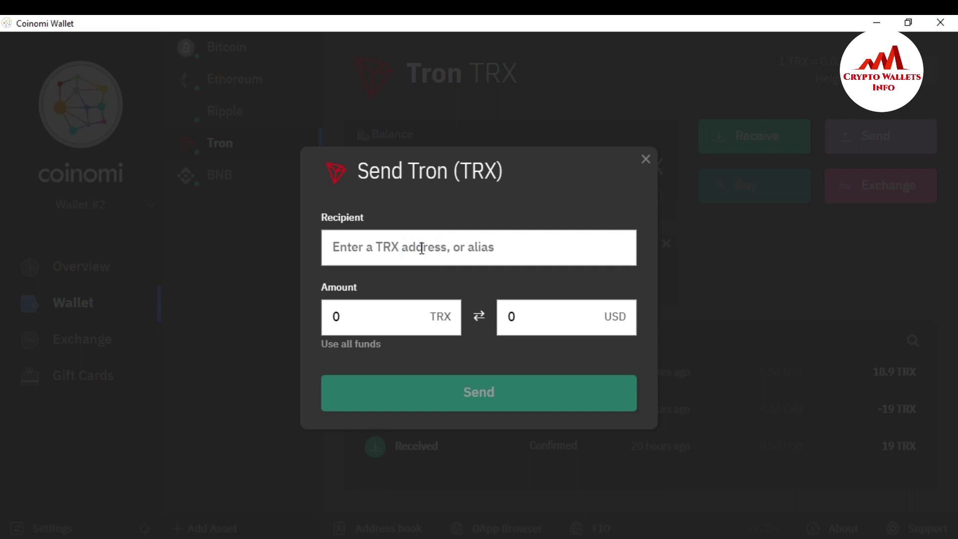
- Paste the Atomic Tron address as recipient, send all 18.9 TRX, and reach the confirmation summary
key("ctrl+v")
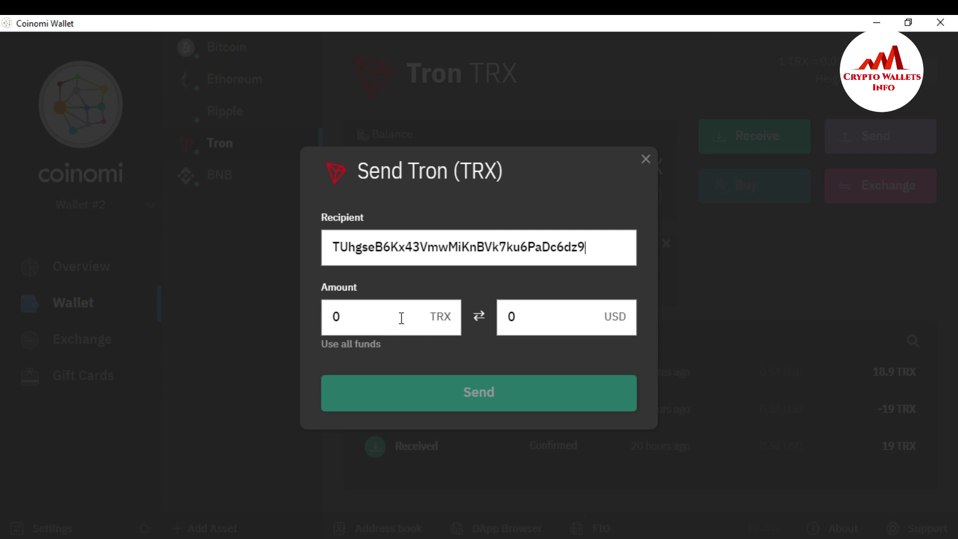
left_click(358, 344)
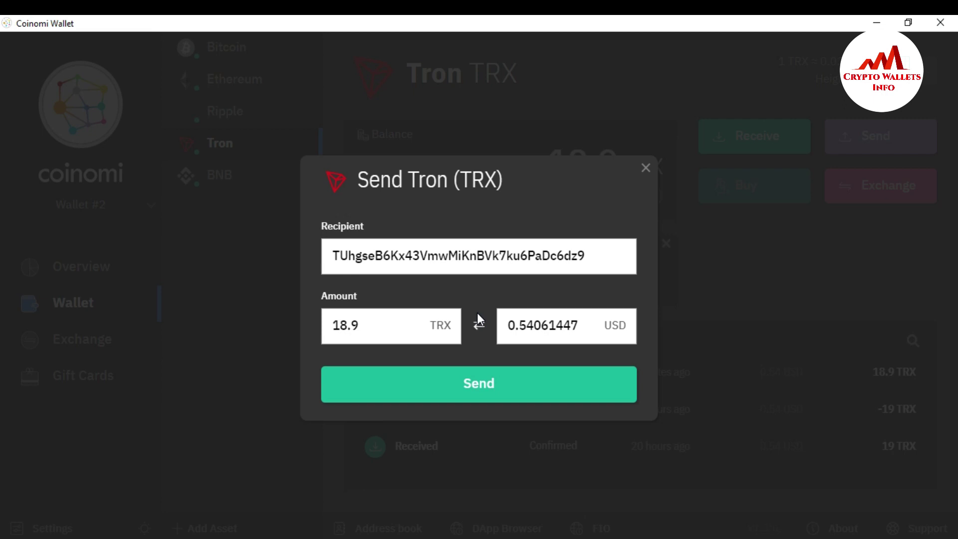
left_click(478, 392)
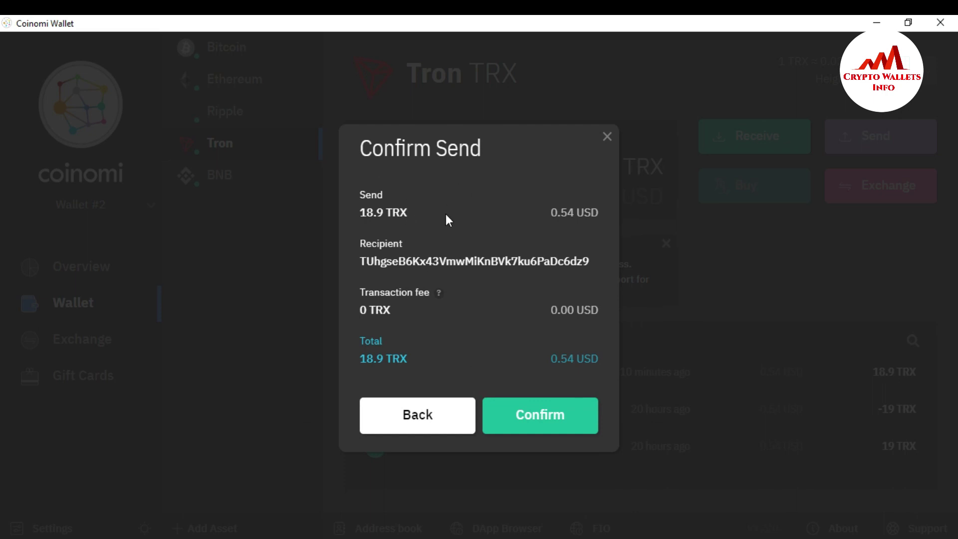
mouse_move(364, 263)
left_mouse_down()
mouse_move(434, 263)
mouse_move(374, 264)
left_mouse_up()
left_click(579, 263)
left_click_drag(589, 263, 593, 269)
left_click_drag(361, 264, 373, 263)
key("alt+Tab")
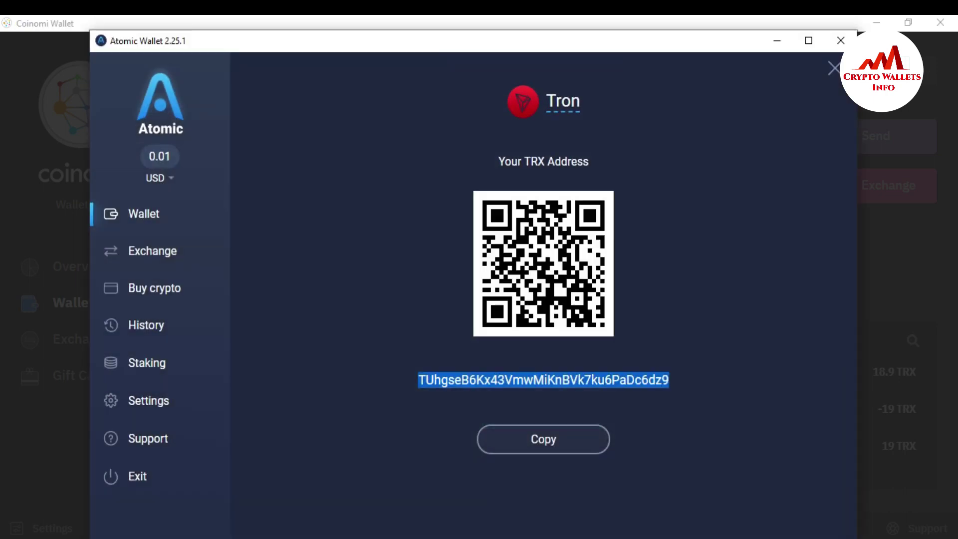
left_click(418, 379)
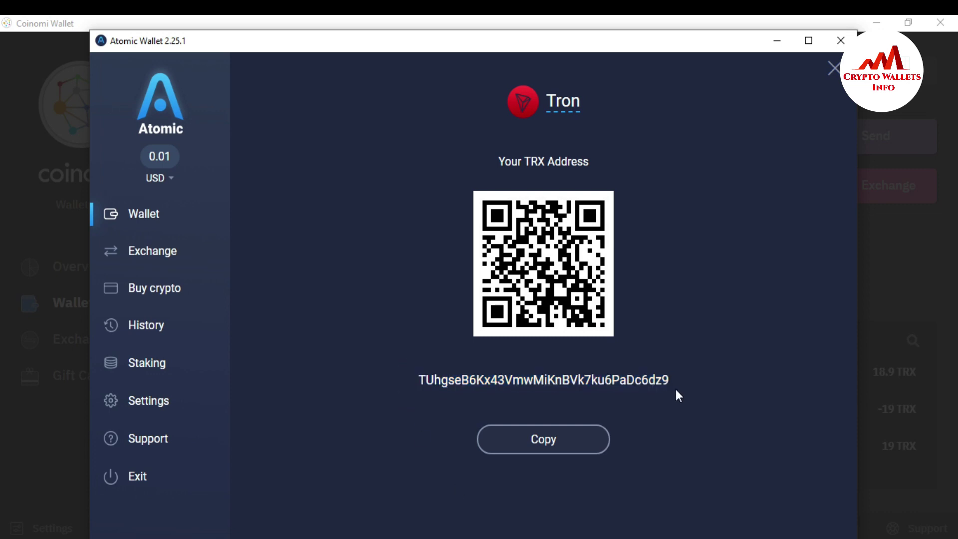
left_click_drag(677, 382, 658, 384)
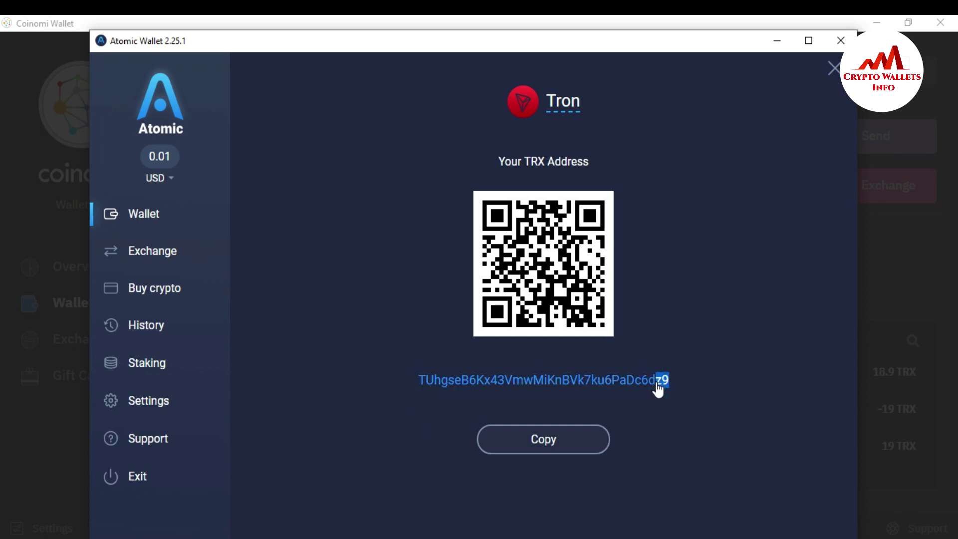
left_click(777, 42)
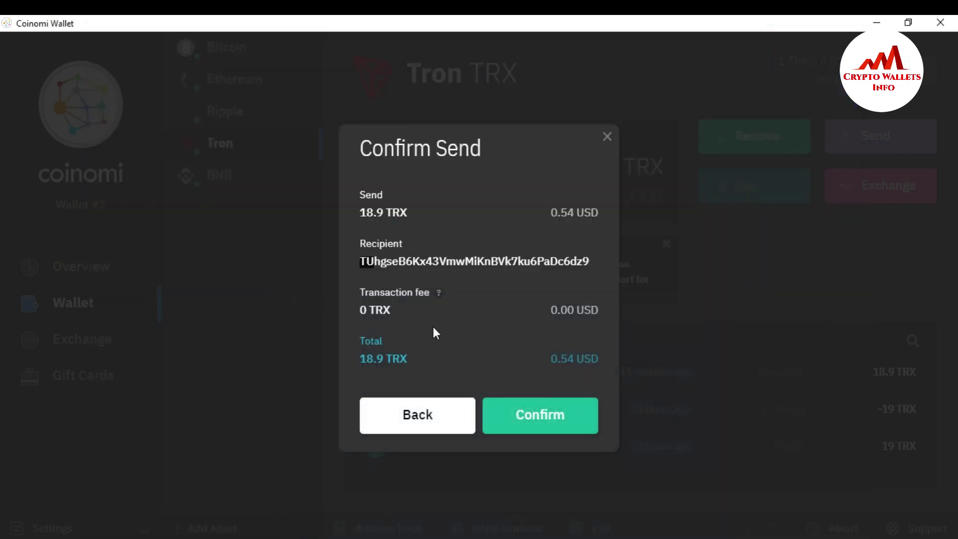
left_click(448, 323)
- Confirm the 18.9 TRX send and unlock Coinomi with the wallet password
left_click(548, 416)
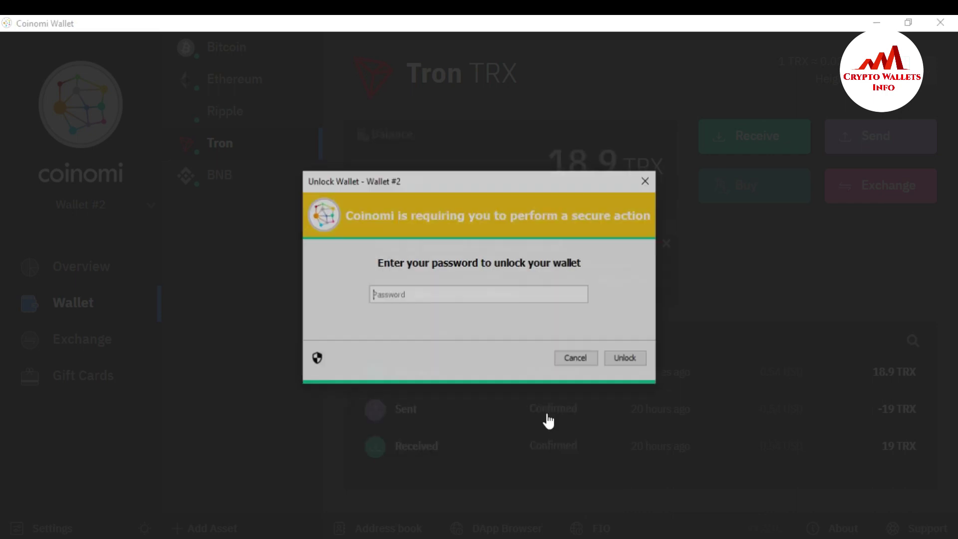
left_click(443, 299)
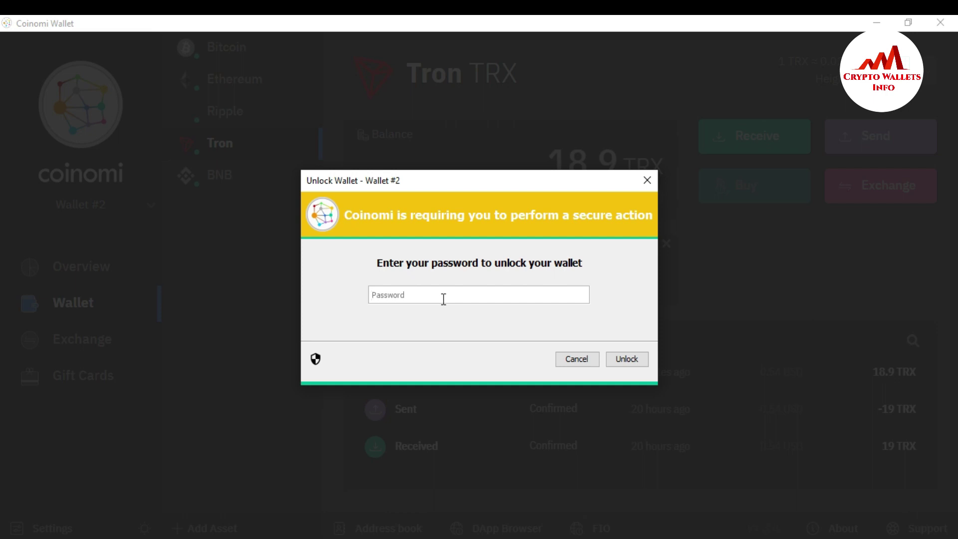
type("**************")
left_click(633, 360)
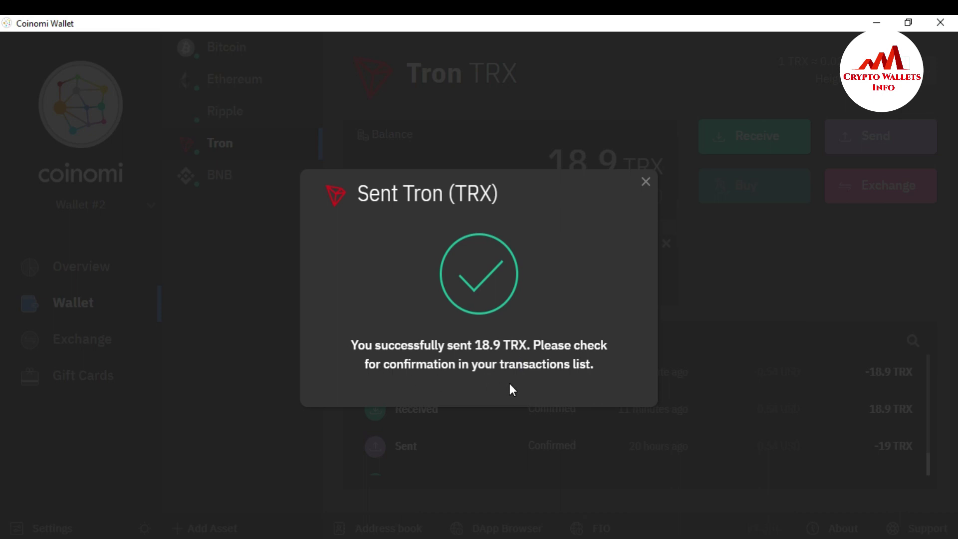
- Dismiss the 'Sent Tron (TRX)' notice, revealing a 0 TRX balance and unconfirmed -18.9 TRX entry
left_click(645, 182)
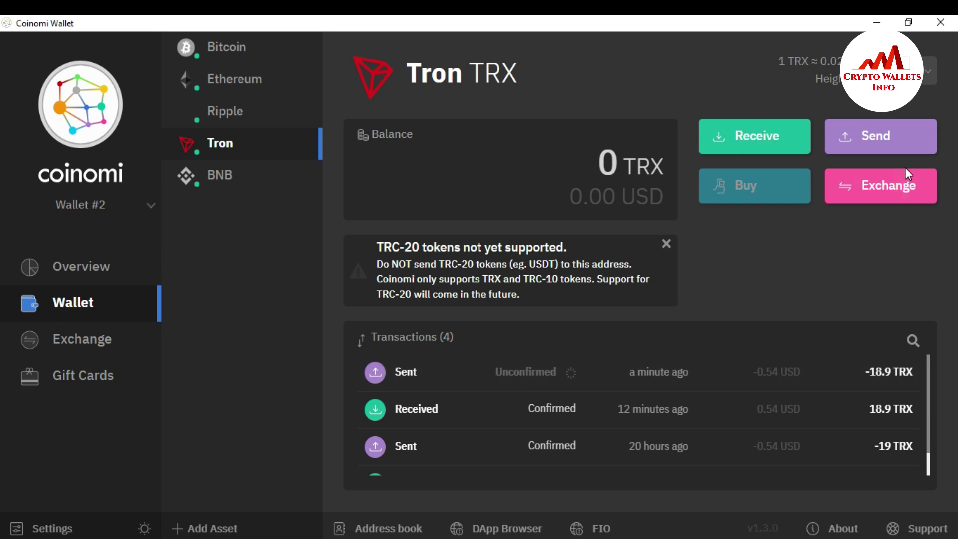
- Refresh the Tron account to check whether the -18.9 TRX send has confirmed
left_click(930, 75)
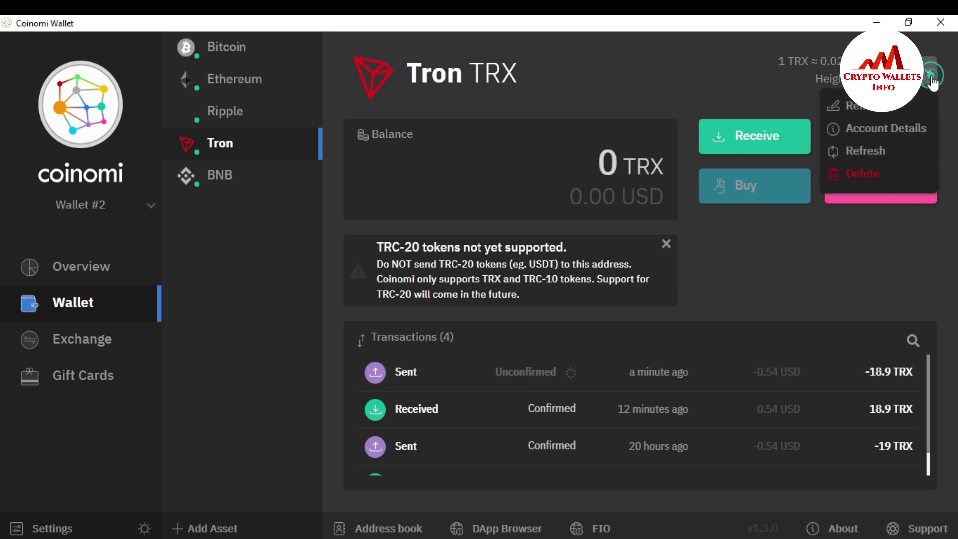
left_click(870, 153)
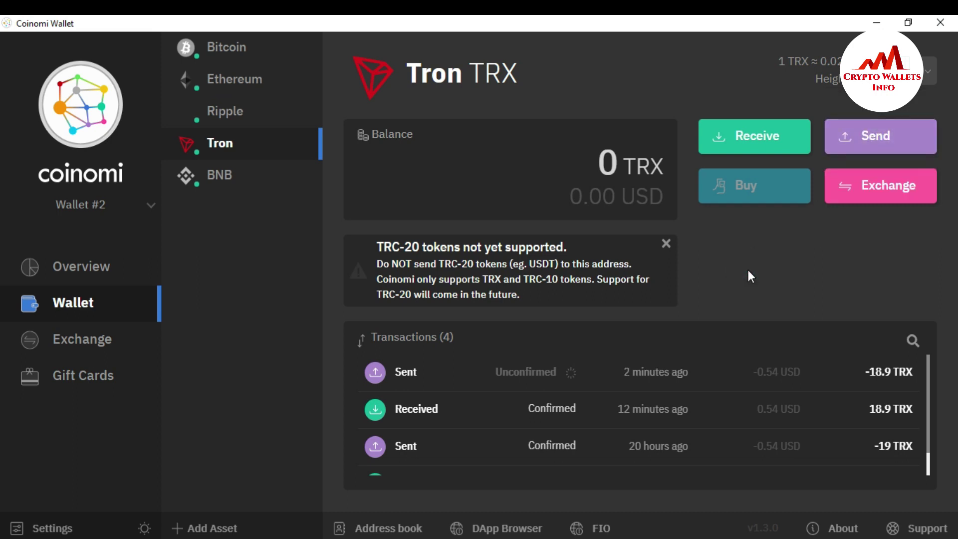
left_click(610, 176)
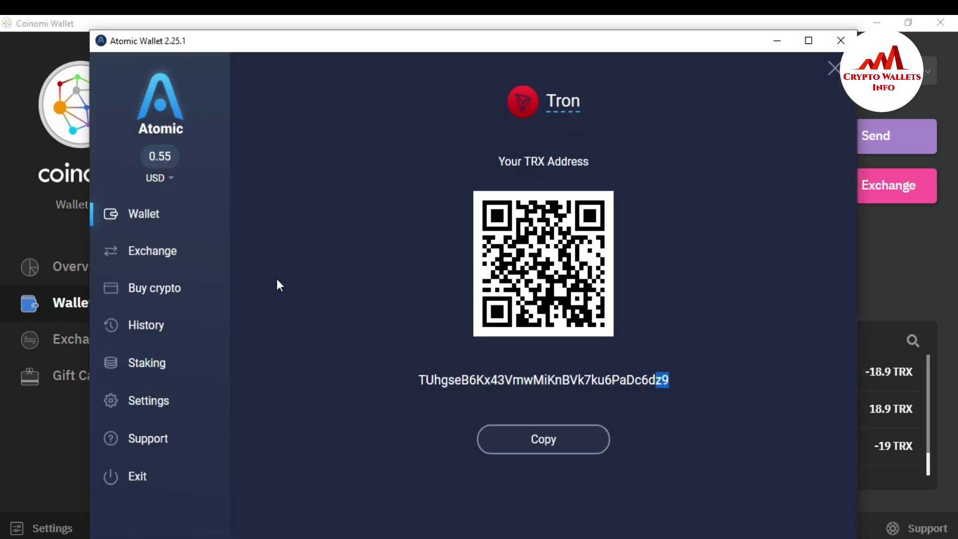
- Confirm Atomic Wallet's Tron page shows the +18.9 TRX arrival and 19 TRX balance, then minimize it
left_click(142, 224)
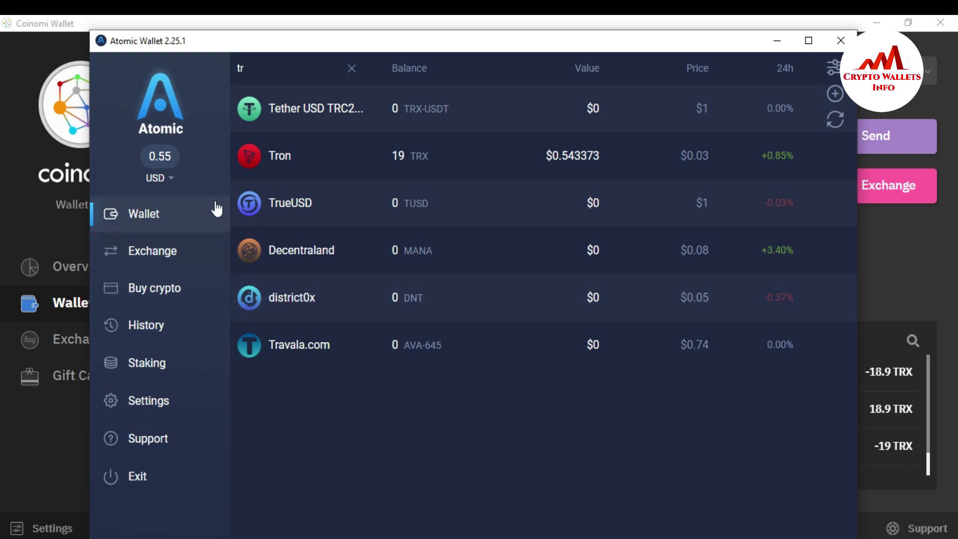
left_click(468, 156)
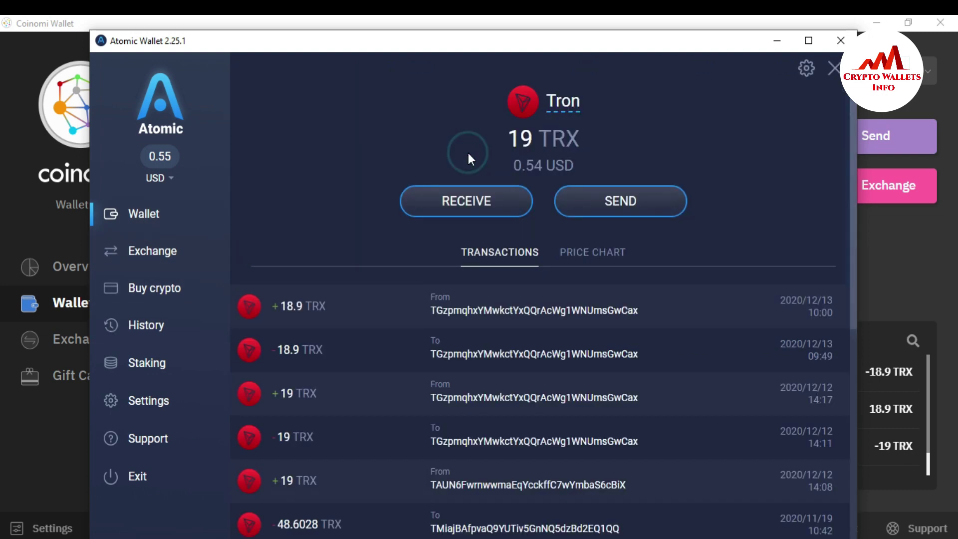
left_click_drag(509, 139, 578, 138)
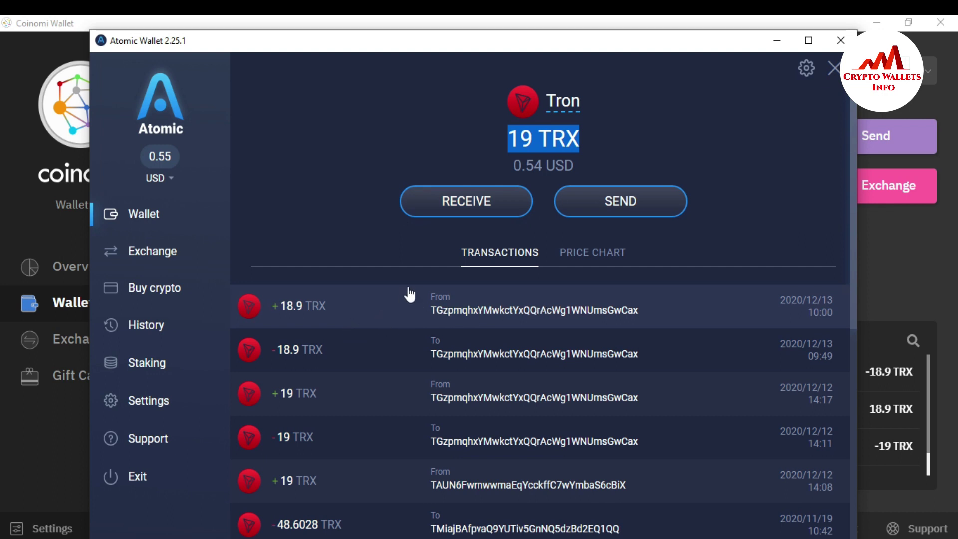
left_click(655, 132)
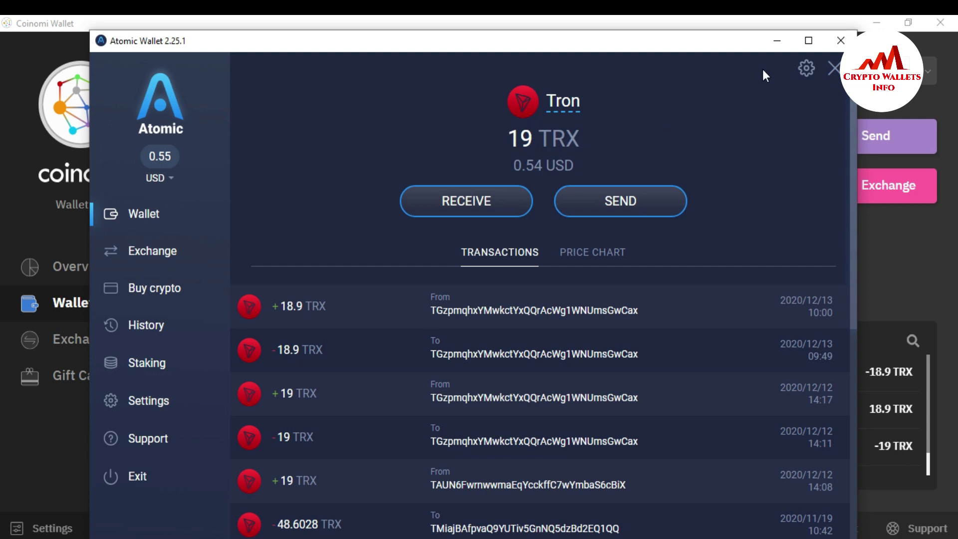
left_click(777, 38)
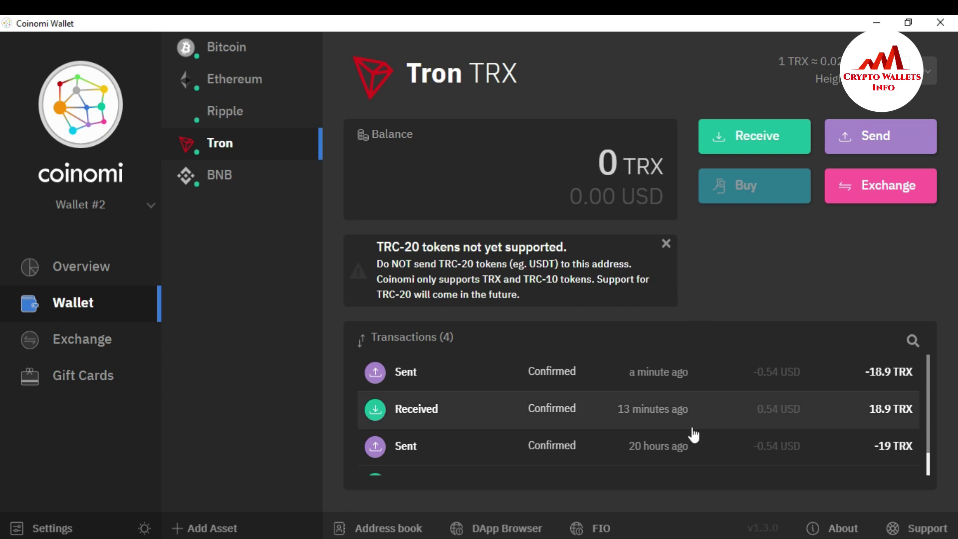
- Switch to Opera and return to the cryptowalletsinfo.com article on adding coins to Coinomi
key("alt+Tab")
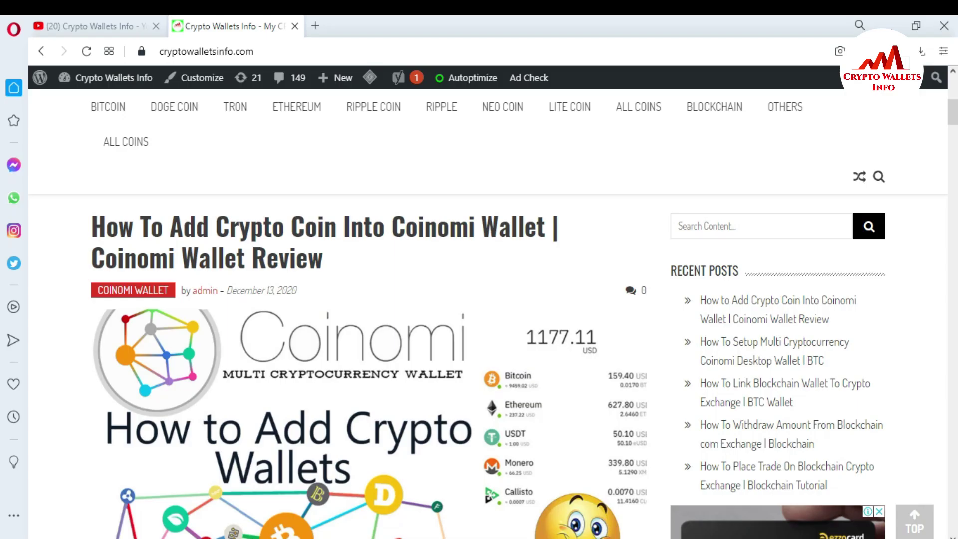
left_click(60, 20)
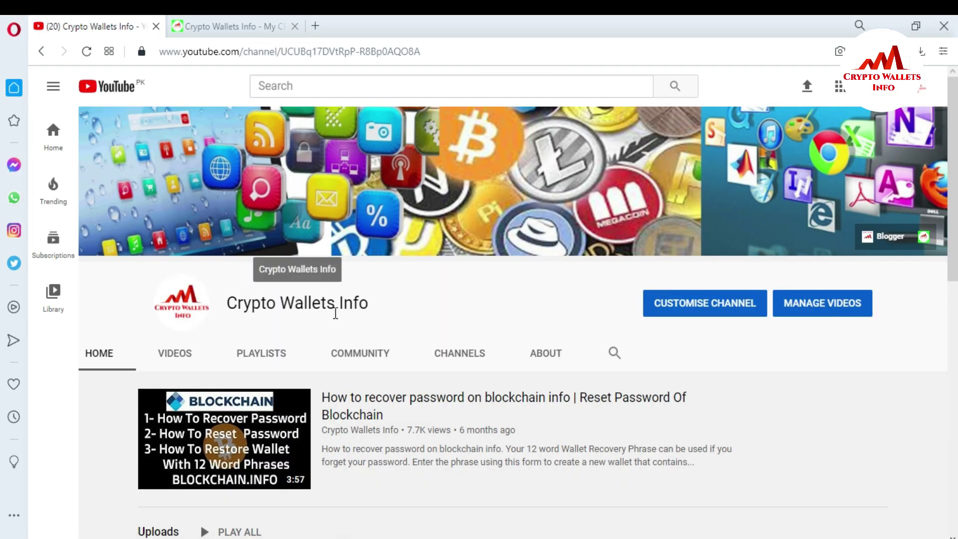
left_click(216, 22)
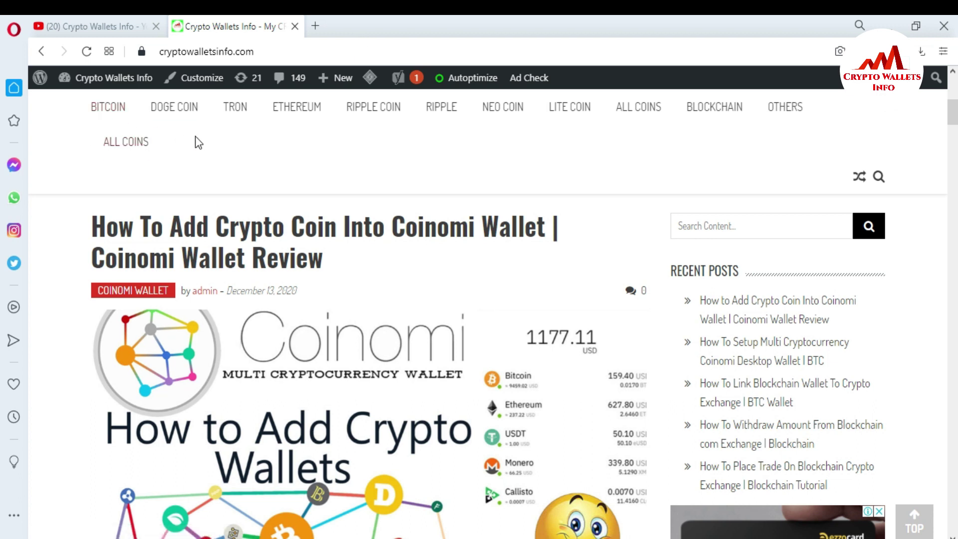
- Open the site's BITCOIN category and close the pop-up advertisement
left_click(109, 115)
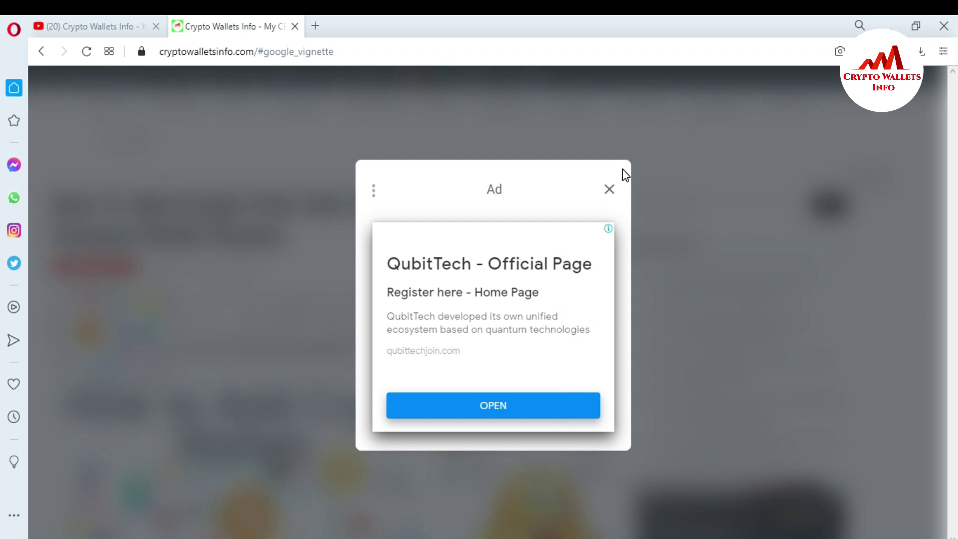
left_click(610, 188)
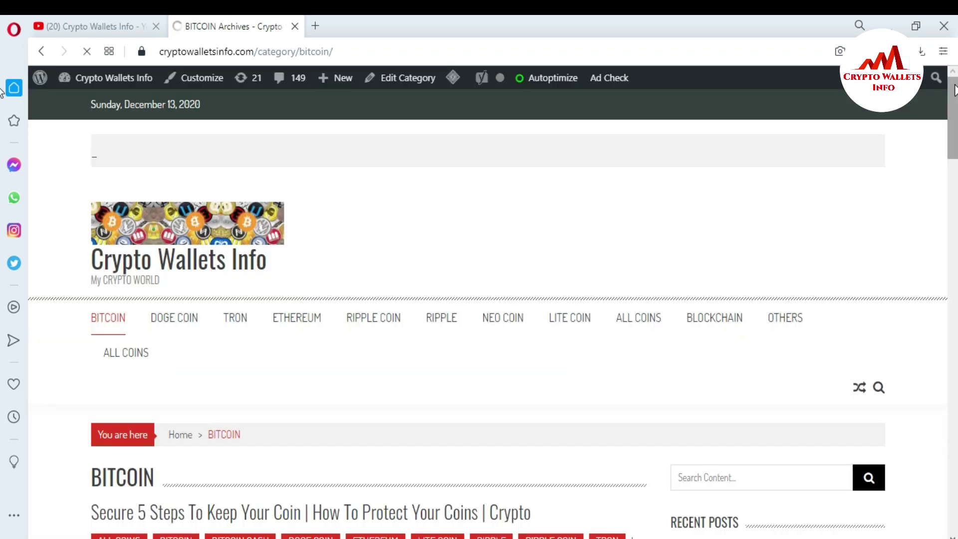
left_click_drag(955, 90, 956, 130)
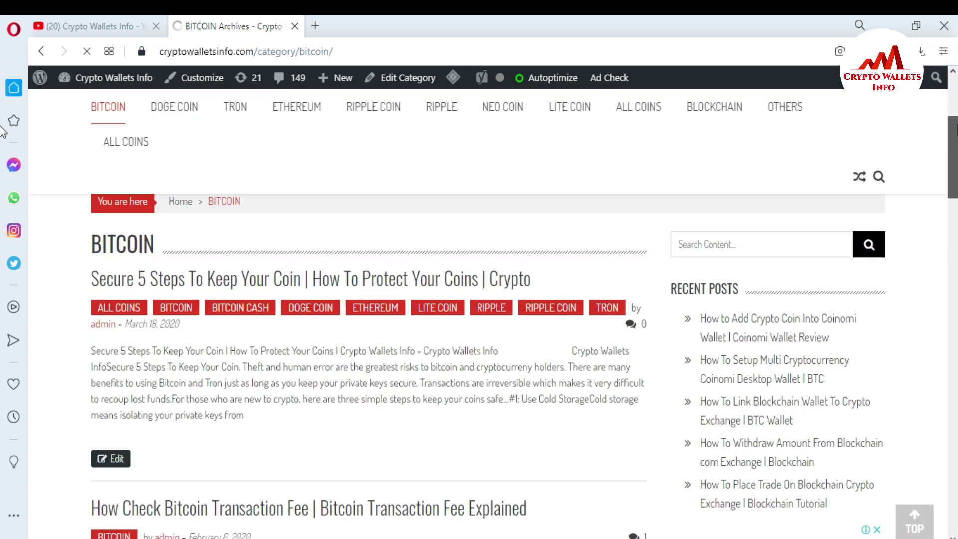
- Scroll down the Bitcoin category archive to browse its list of posts
scroll(3, 140, "down", 3)
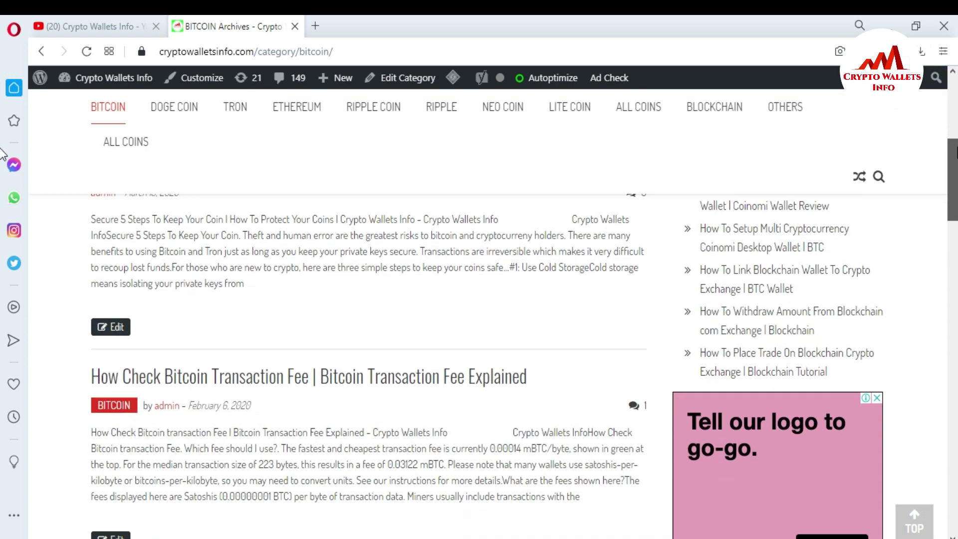
scroll(2, 154, "down", 3)
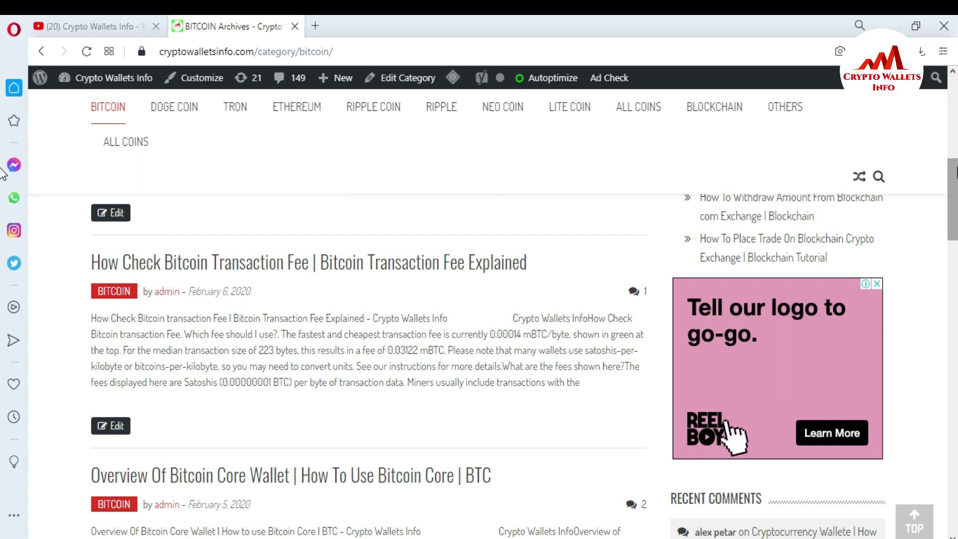
scroll(1, 171, "down", 5)
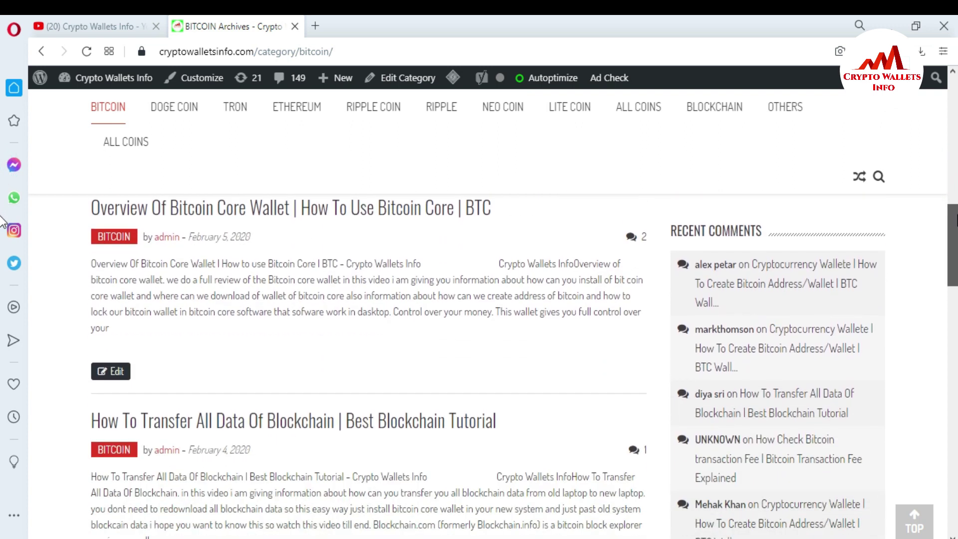
scroll(3, 235, "down", 3)
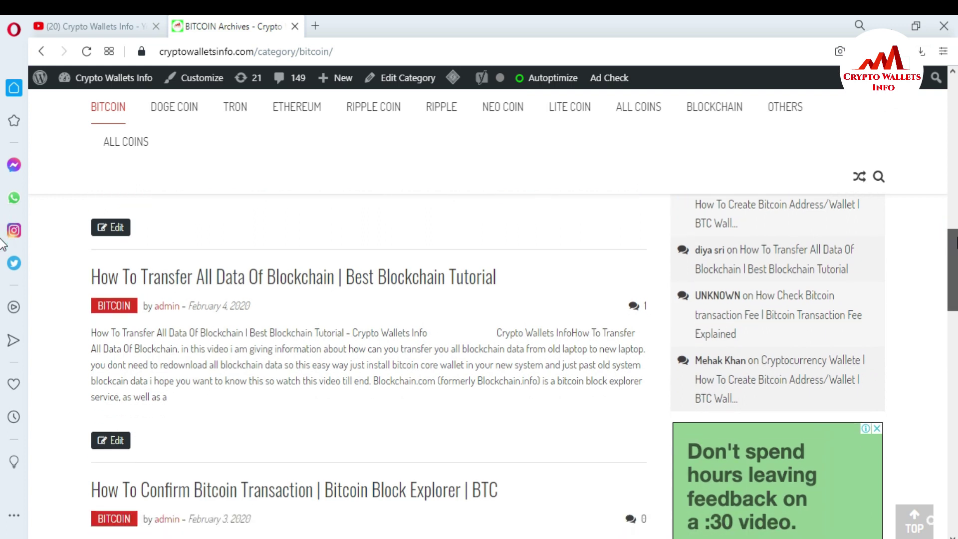
scroll(2, 282, "down", 4)
scroll(3, 285, "down", 2)
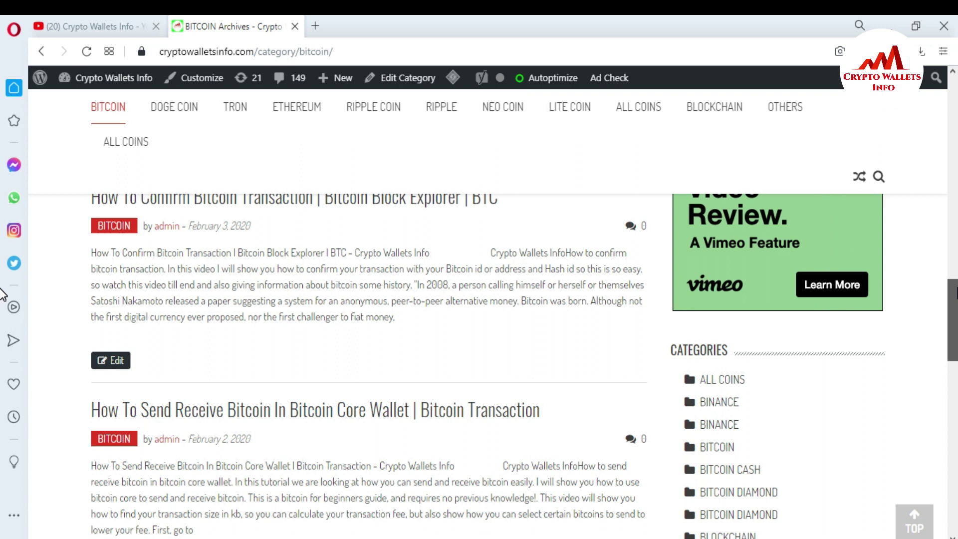
scroll(2, 304, "down", 4)
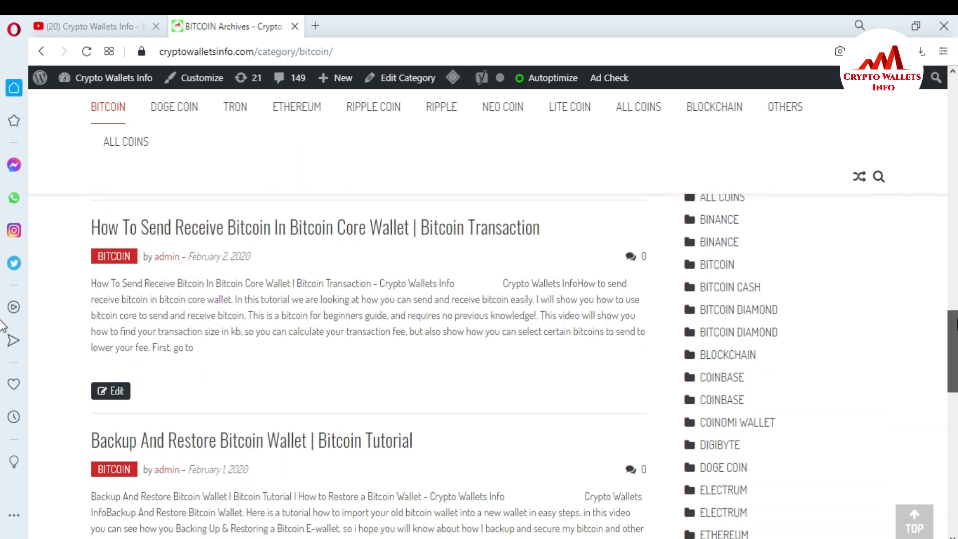
scroll(3, 330, "down", 3)
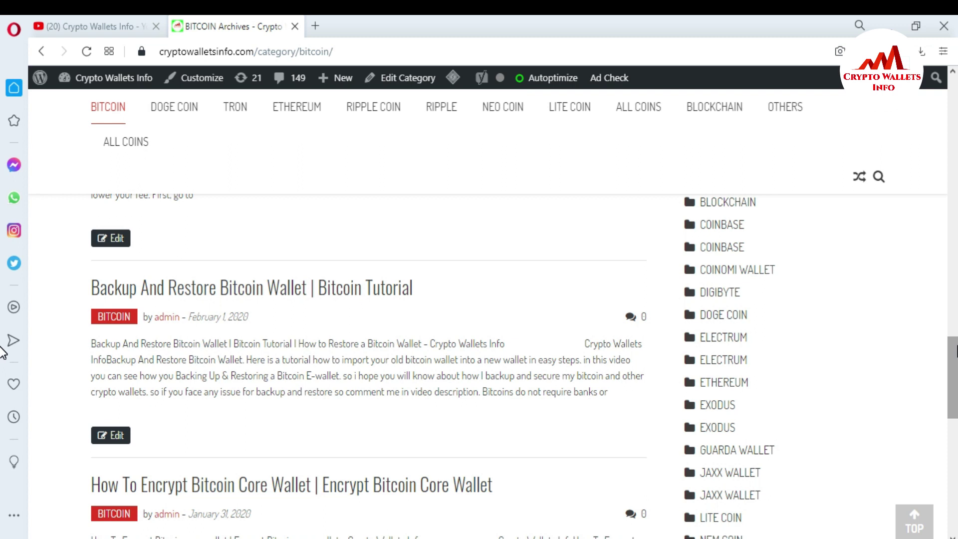
scroll(3, 354, "down", 4)
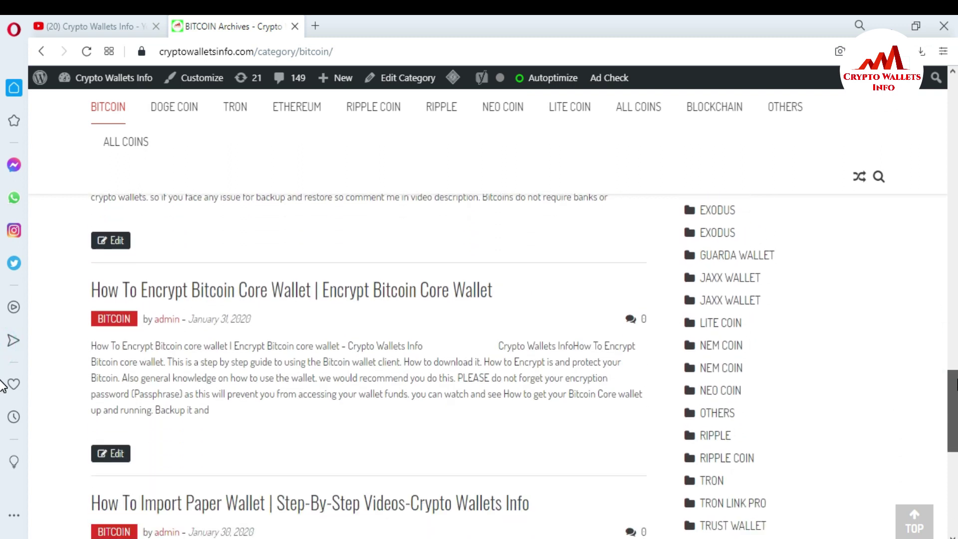
scroll(2, 387, "down", 3)
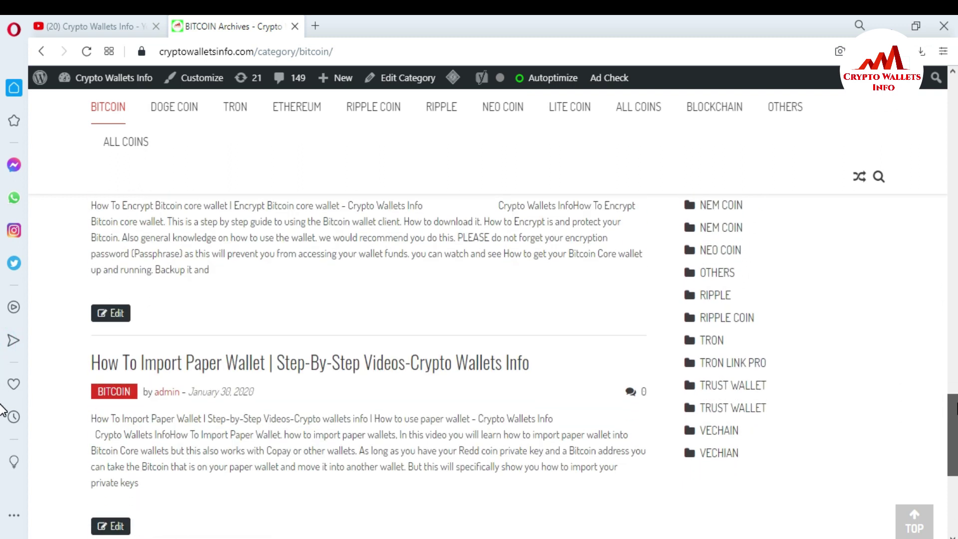
scroll(2, 349, "up", 15)
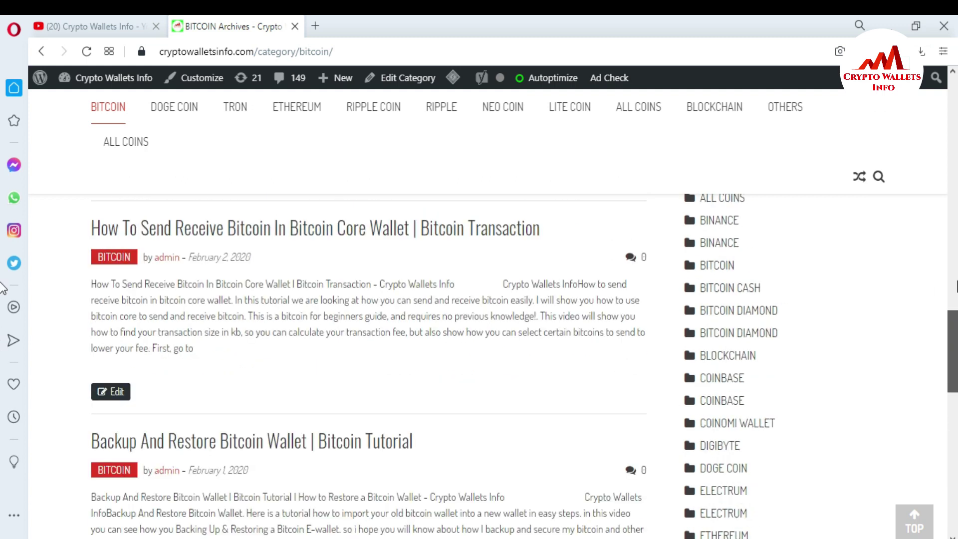
scroll(798, 300, "down", 3)
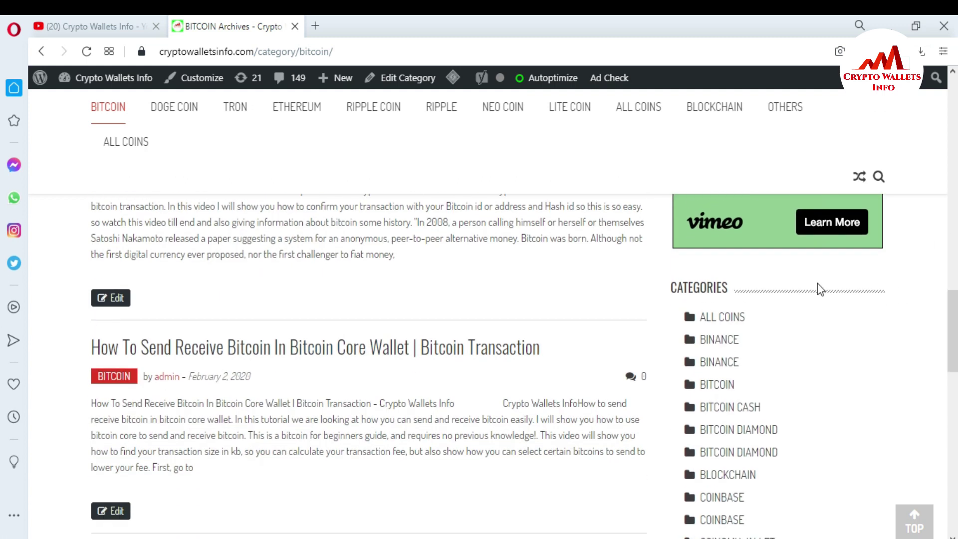